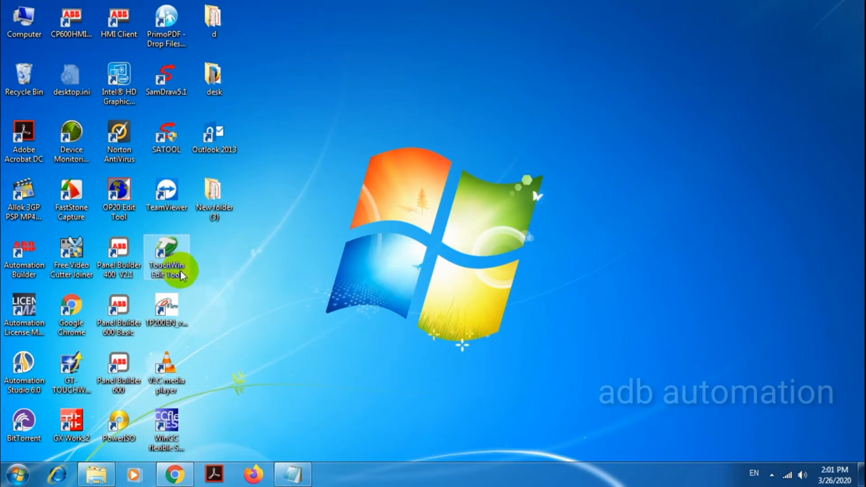
- Launch TouchWin Edit Tool and start a new project for the TG765(S)-MT/UT/ET/XT panel
double_click(174, 258)
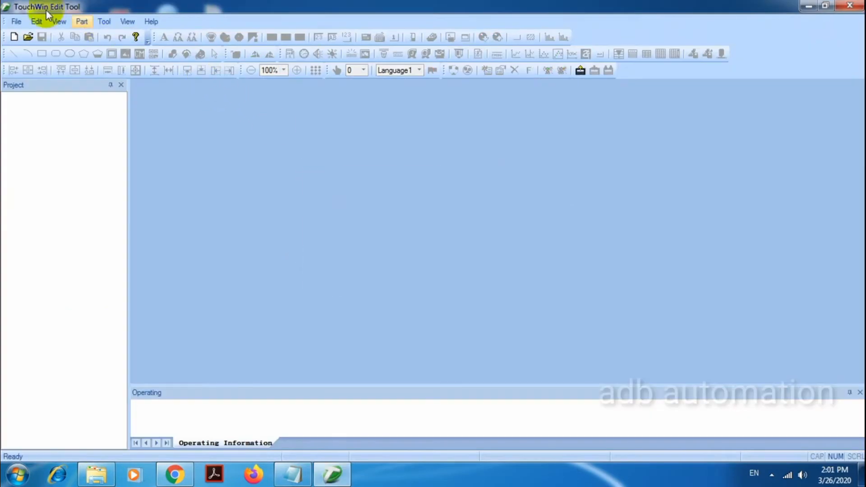
left_click(12, 22)
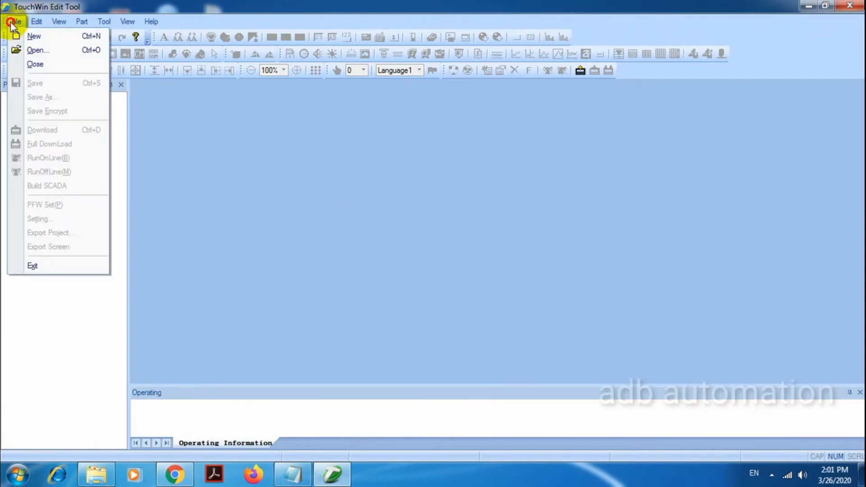
left_click(33, 35)
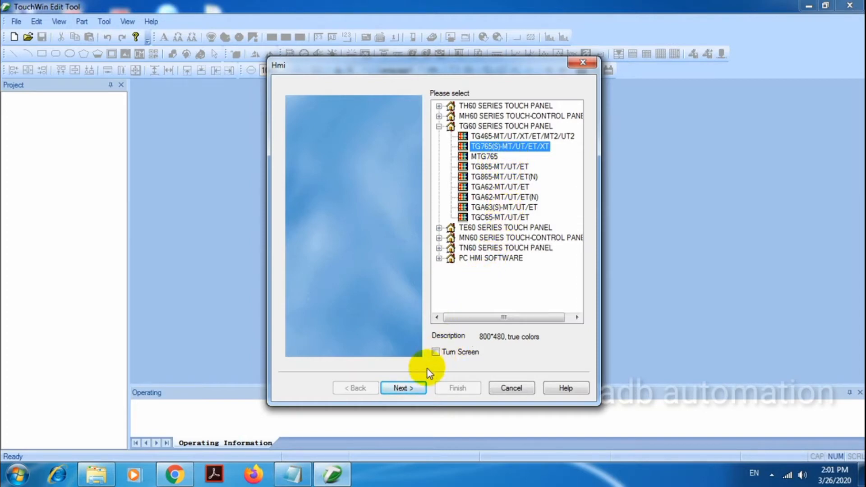
left_click(416, 389)
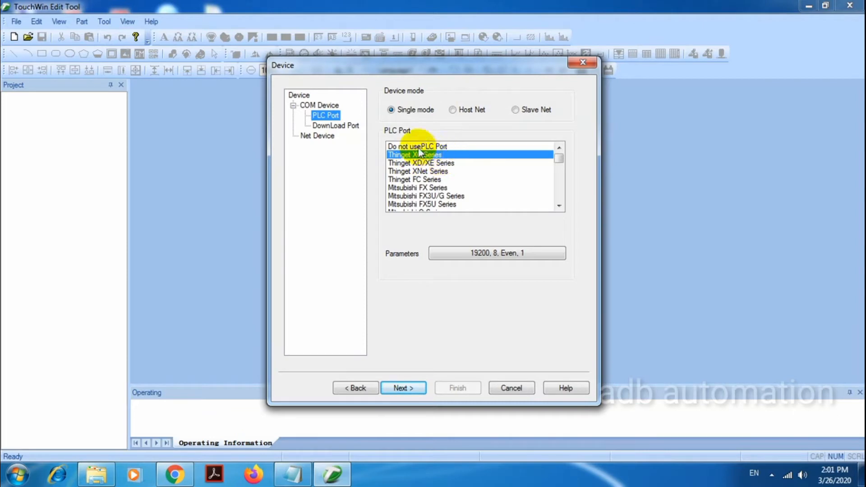
- Browse the supported download port devices, leave that port unused, and finish creating the project with the name Project
left_click(357, 126)
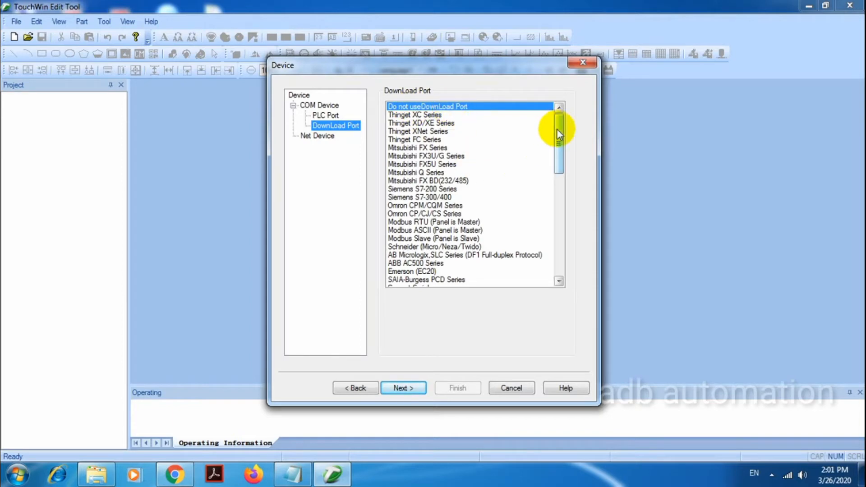
left_click_drag(563, 136, 526, 132)
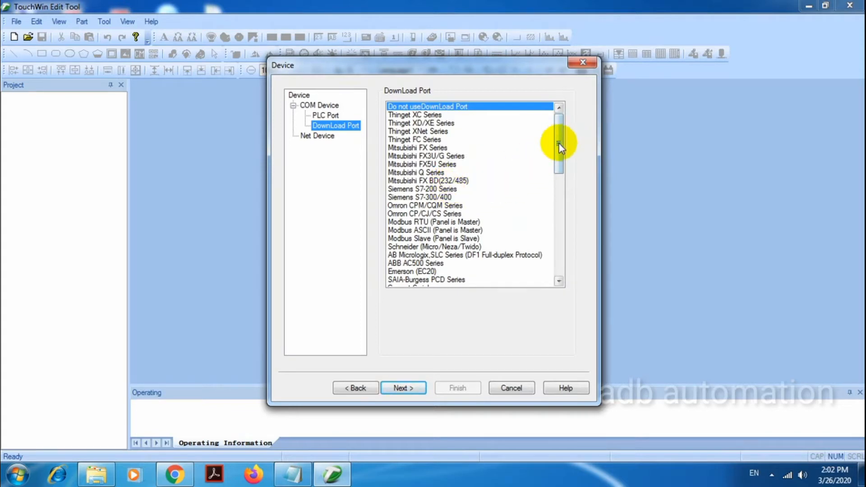
left_click_drag(559, 148, 560, 167)
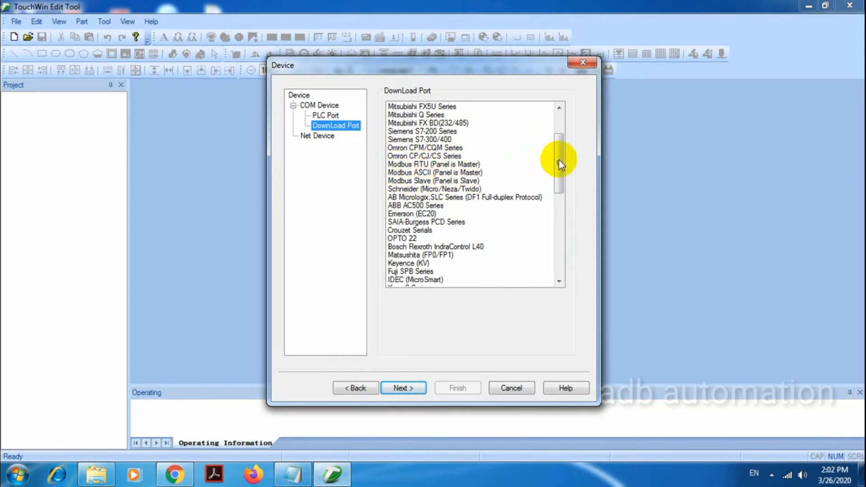
left_click_drag(560, 166, 560, 178)
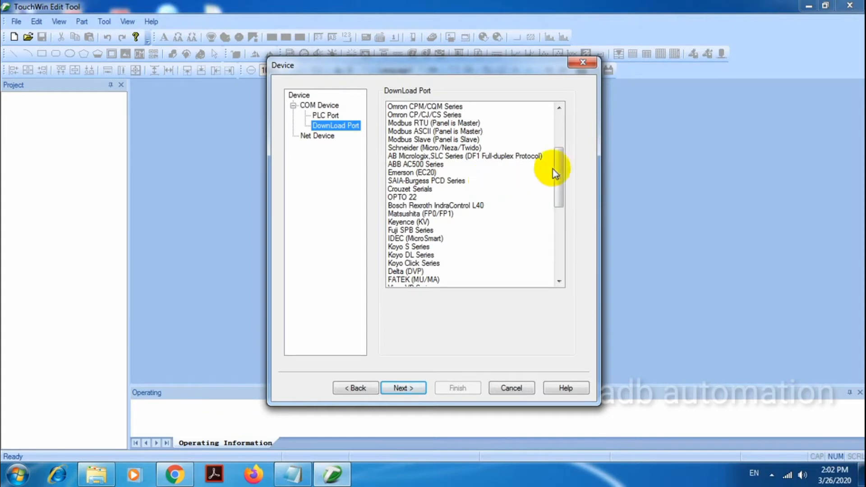
left_click_drag(560, 168, 561, 179)
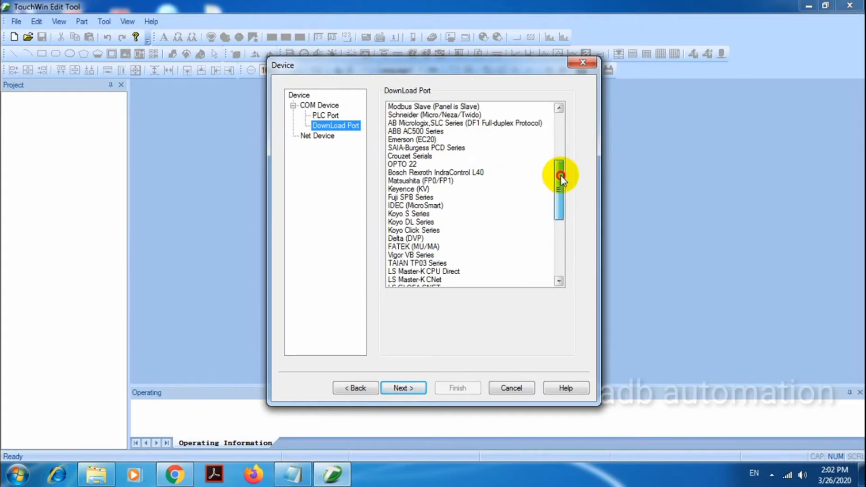
left_click_drag(561, 180, 558, 110)
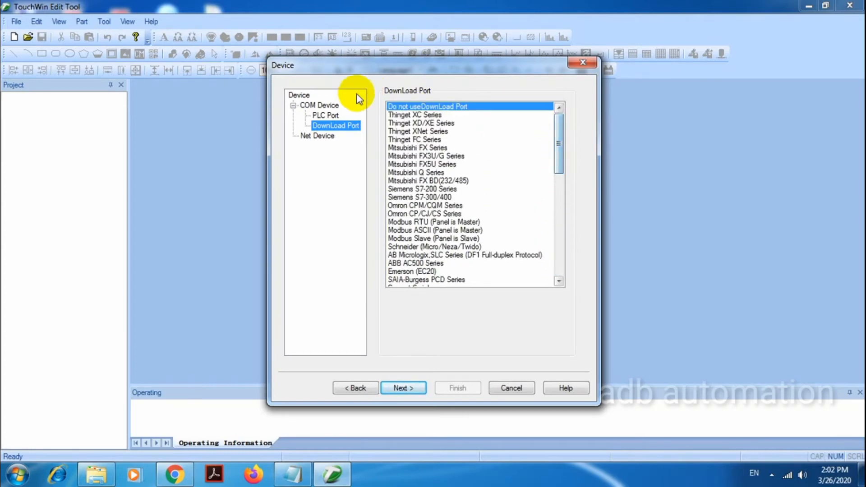
left_click(411, 388)
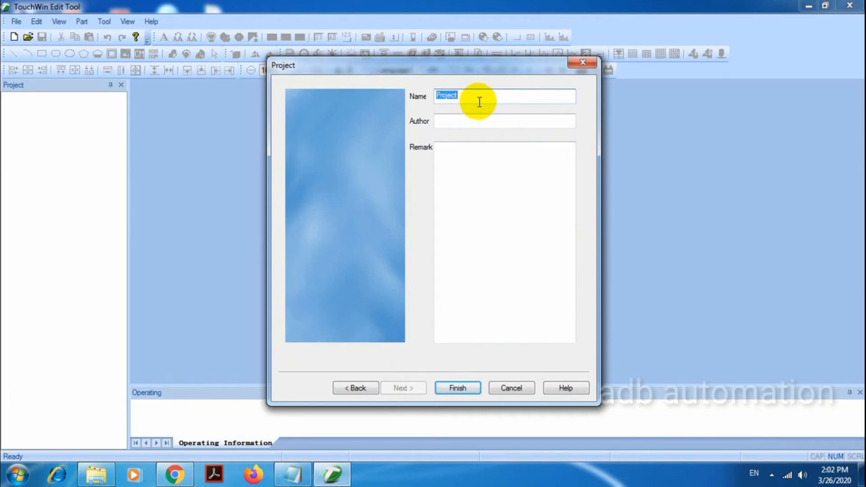
left_click(453, 387)
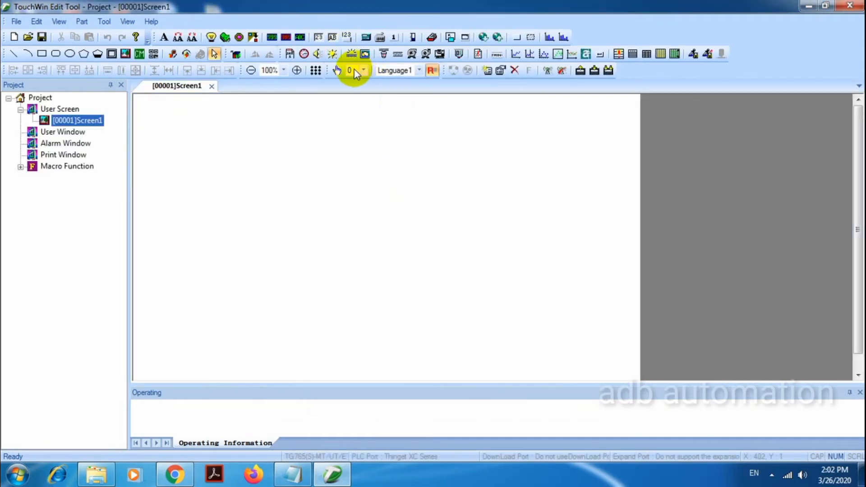
- Place a lamp linked to M0 in the upper-left area of Screen1
left_click(211, 37)
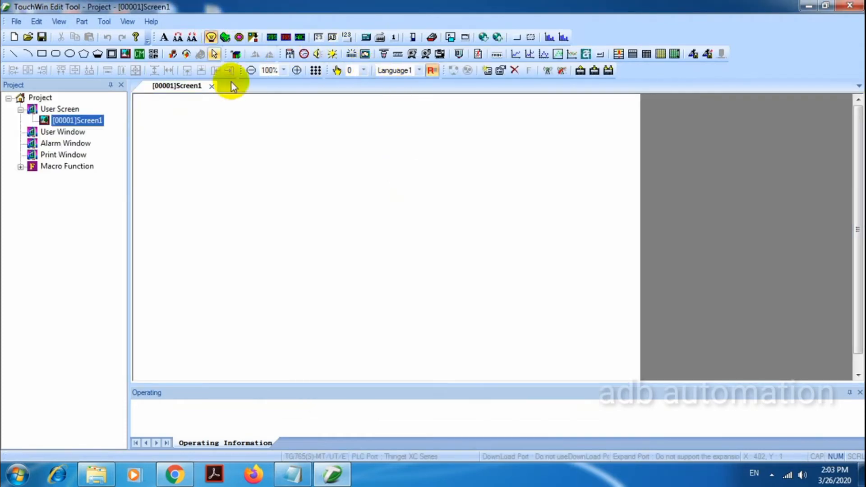
left_click(227, 126)
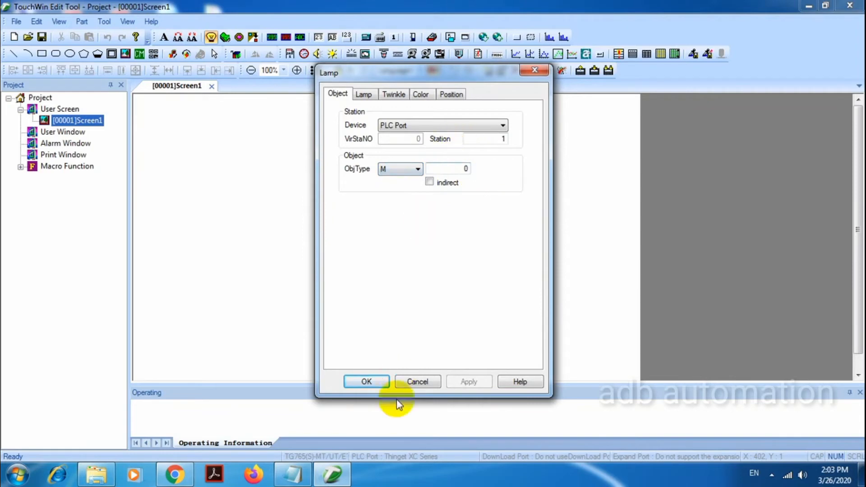
left_click(372, 381)
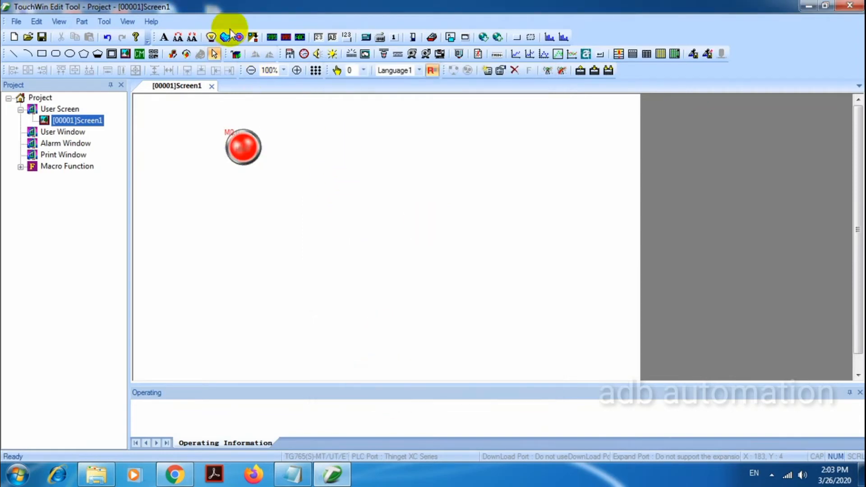
- Add a button for M0 with the Reverse operation below the lamp and move it slightly lower
left_click(224, 37)
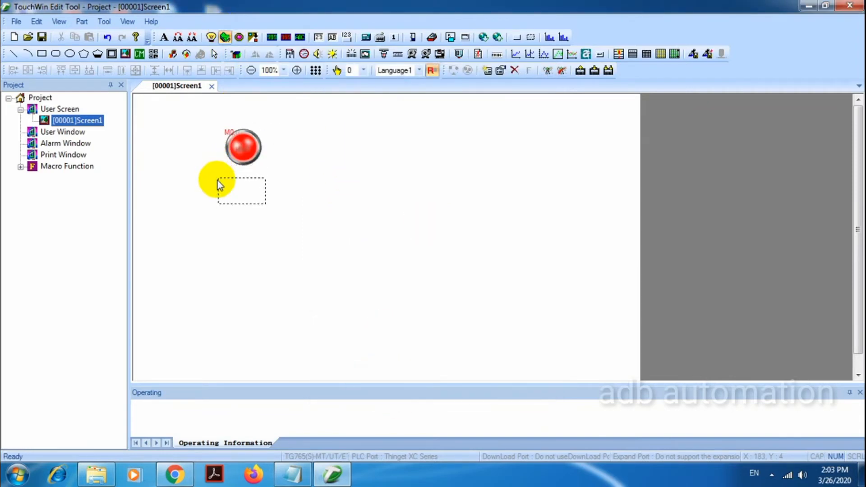
left_click(218, 181)
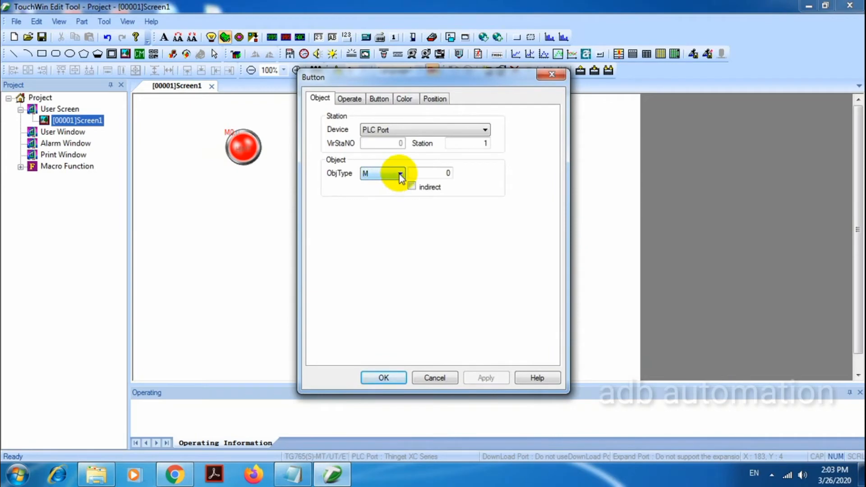
left_click(348, 98)
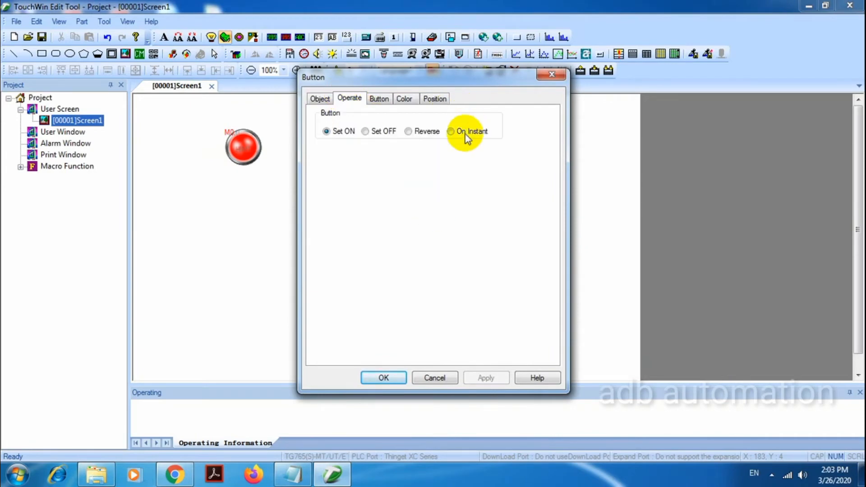
left_click(423, 133)
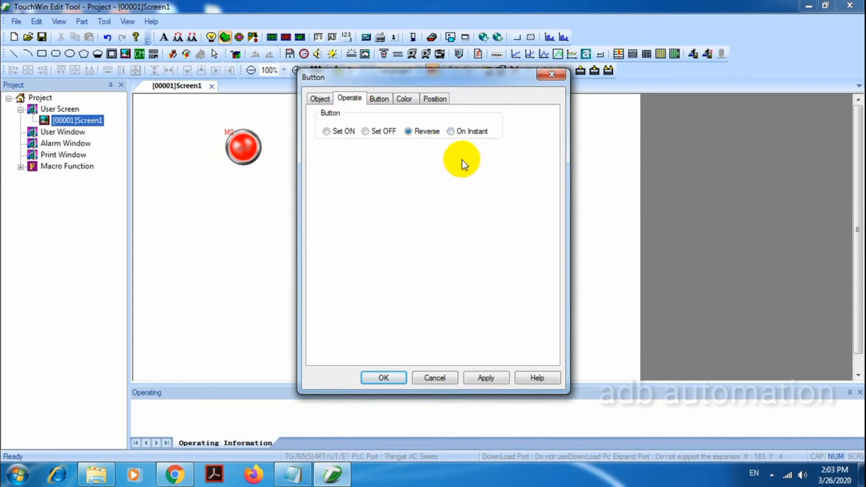
left_click(393, 375)
left_click_drag(251, 190, 247, 209)
left_click(383, 183)
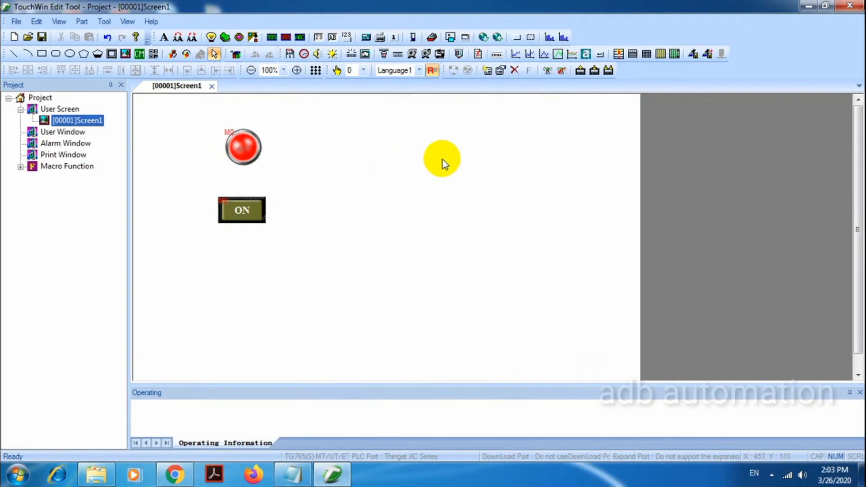
- Start a full download of the project to the panel with upload support and without encryption
left_click(615, 75)
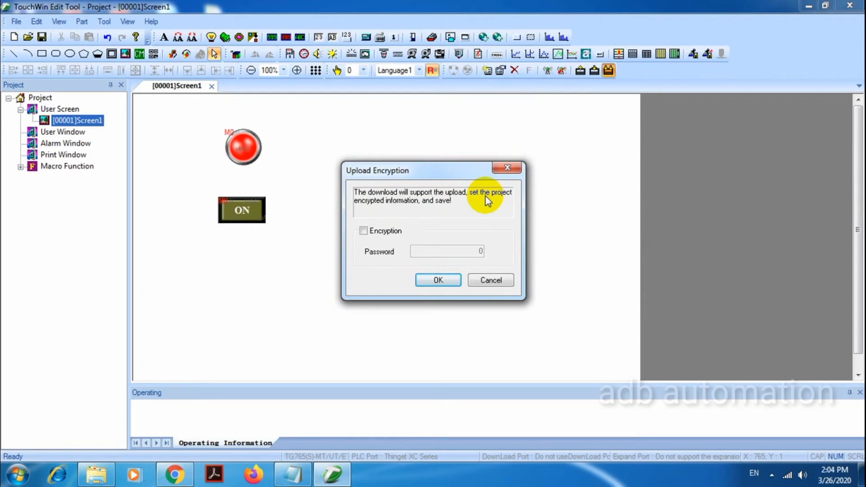
left_click(365, 232)
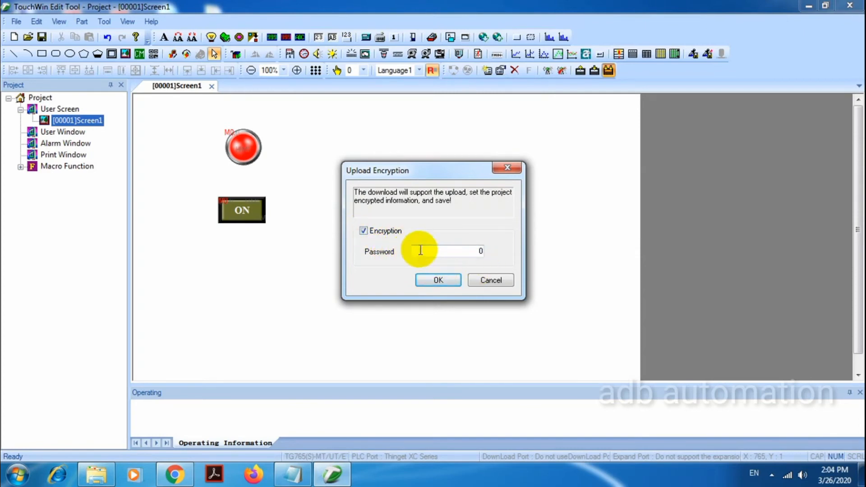
left_click(364, 231)
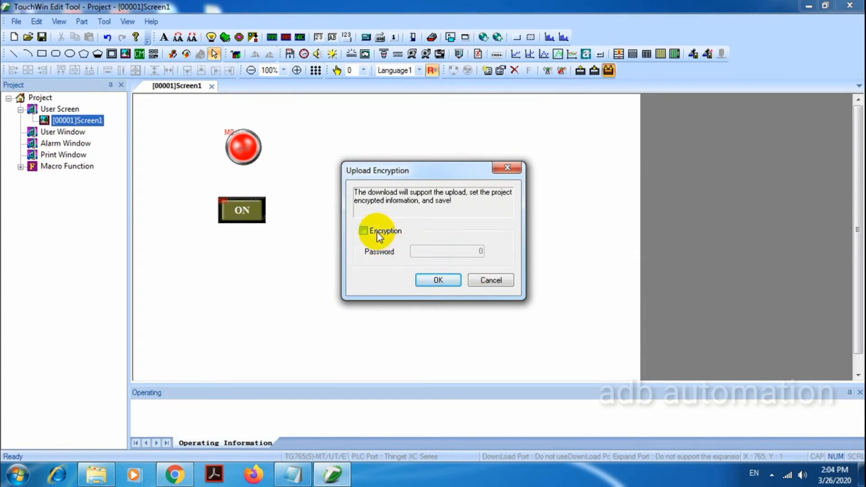
left_click(435, 281)
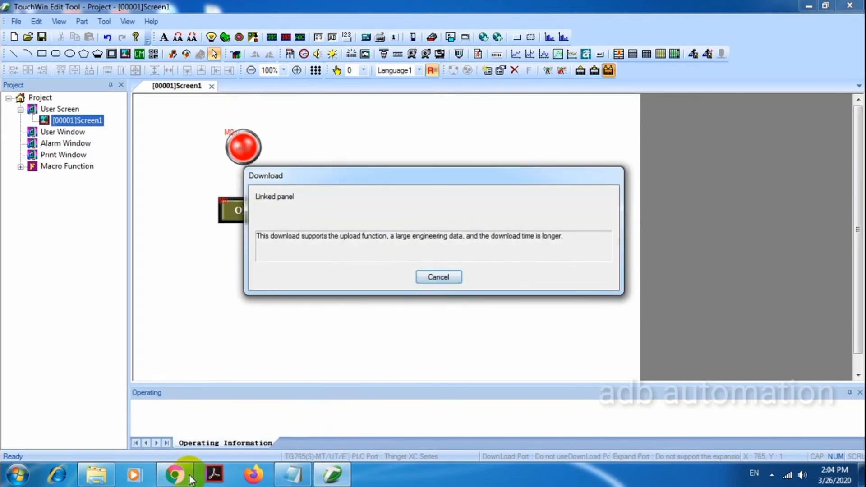
- Follow the download on the panel's camera feed in Chrome and close the completed download dialog
left_click(191, 479)
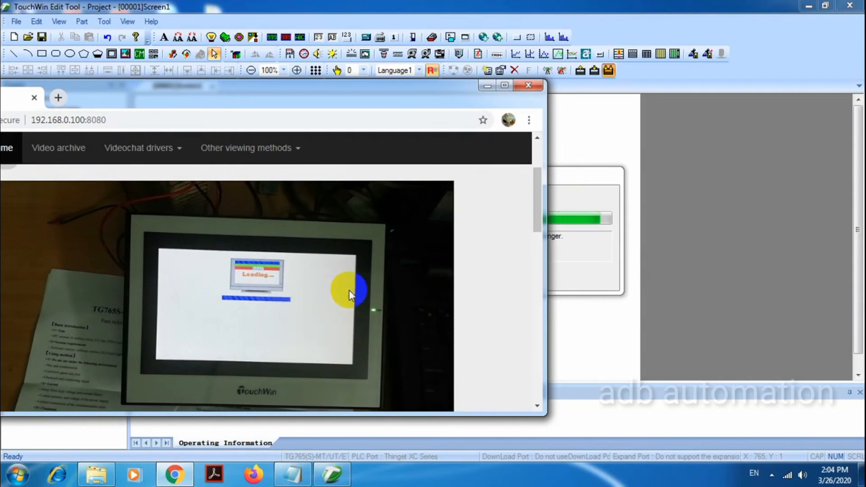
left_click_drag(411, 96, 256, 99)
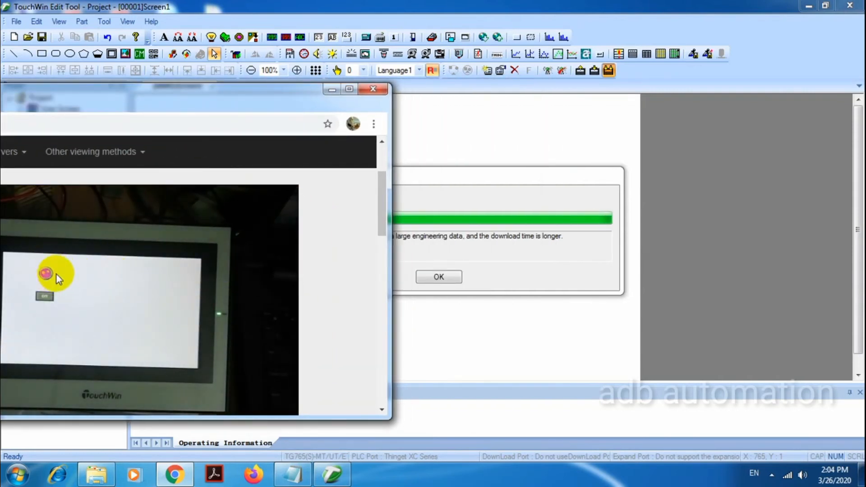
mouse_move(277, 112)
left_mouse_down()
mouse_move(304, 101)
mouse_move(282, 111)
left_mouse_up()
left_click(443, 277)
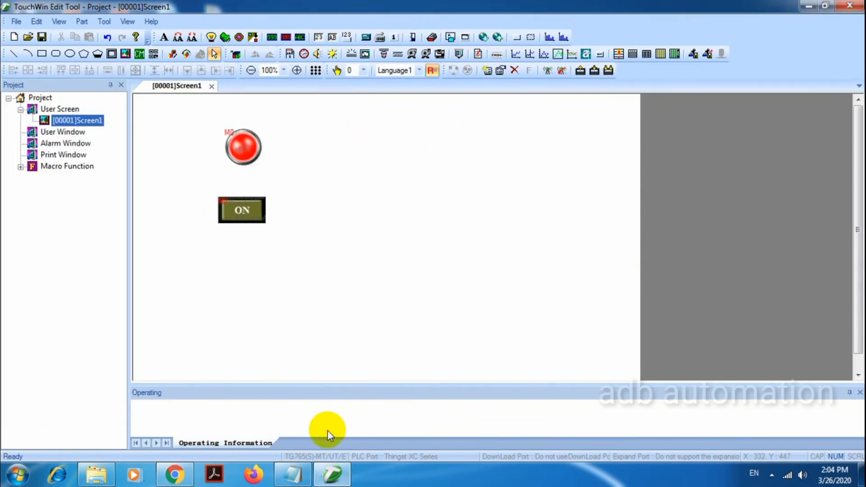
- Examine the downloaded lamp and button on the panel through the Chrome camera feed, and hide the browser
left_click(174, 473)
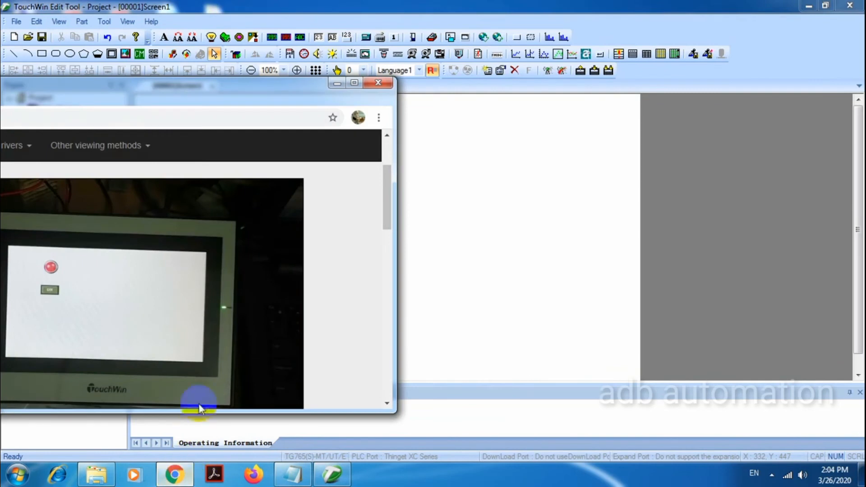
left_click_drag(247, 100, 359, 87)
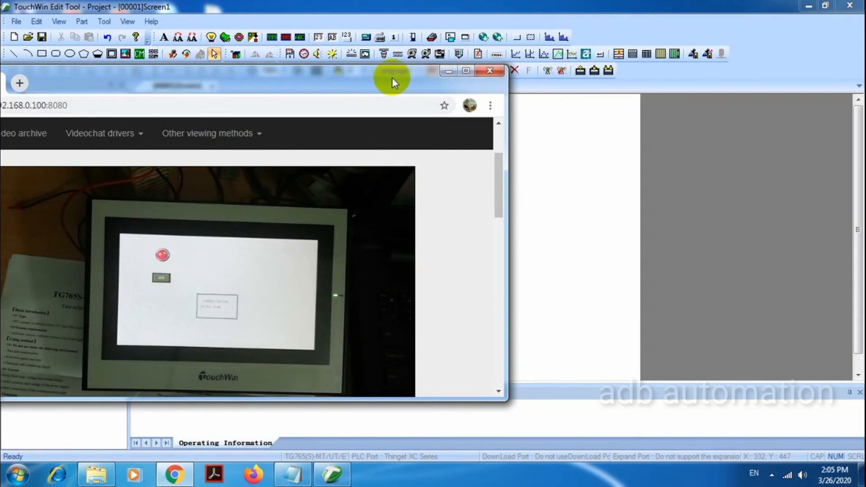
left_click(446, 71)
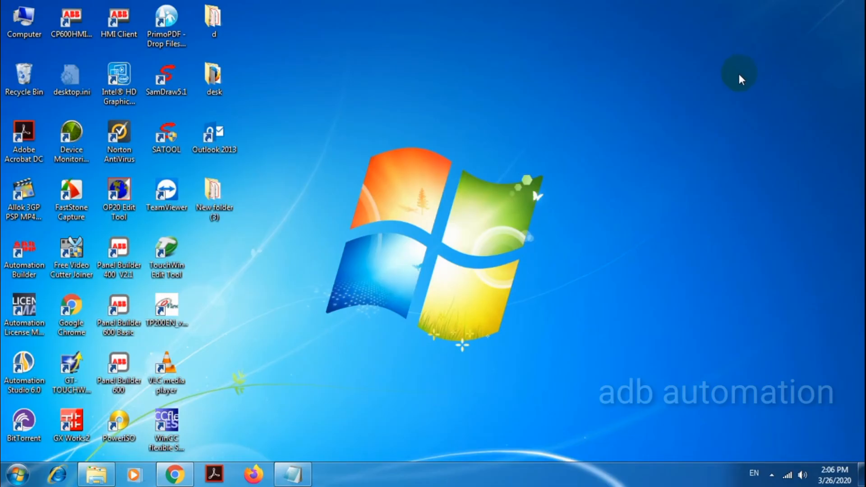
- Relaunch TouchWin Edit Tool with administrator rights
double_click(172, 271)
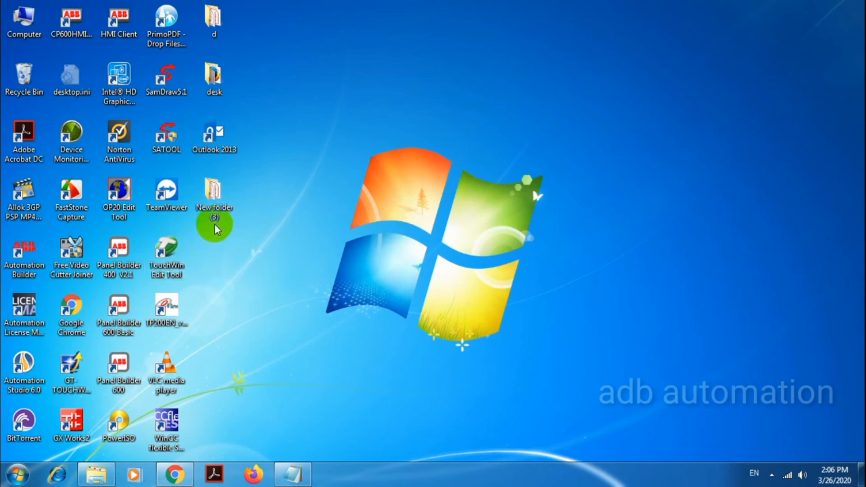
right_click(176, 261)
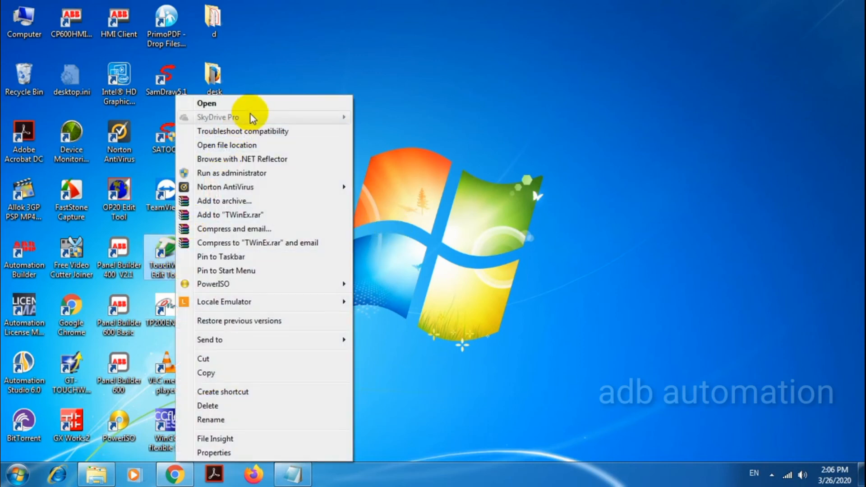
left_click(251, 176)
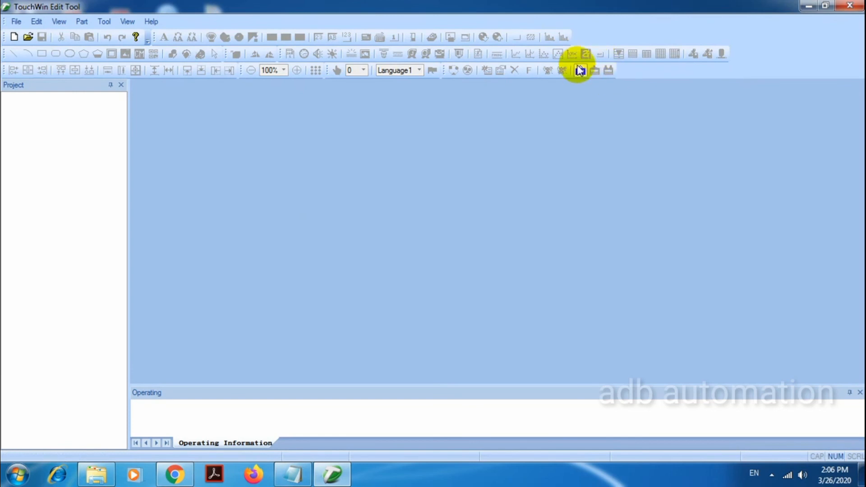
- Upload the project from the panel into the editor, checking the camera feed meanwhile, and close the upload dialog
left_click(580, 70)
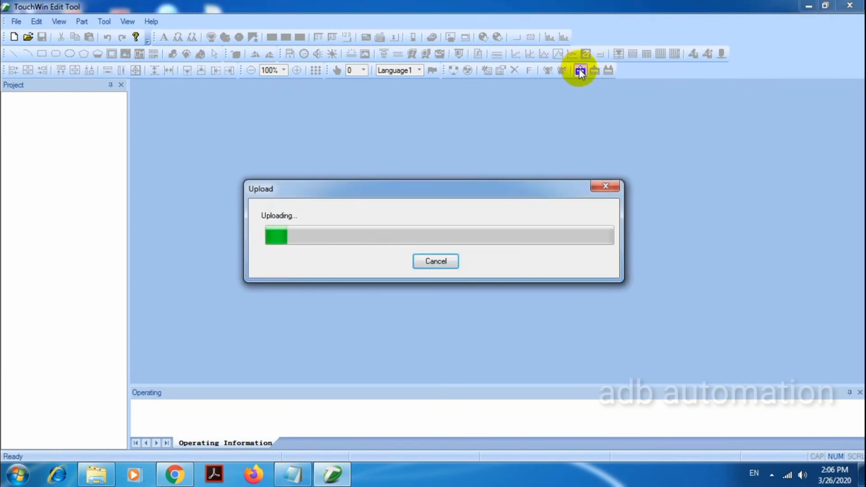
left_click(189, 475)
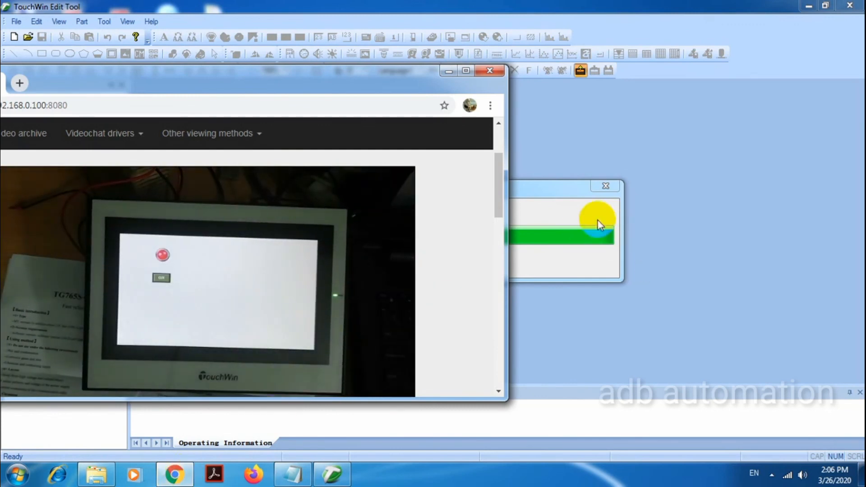
left_click(609, 189)
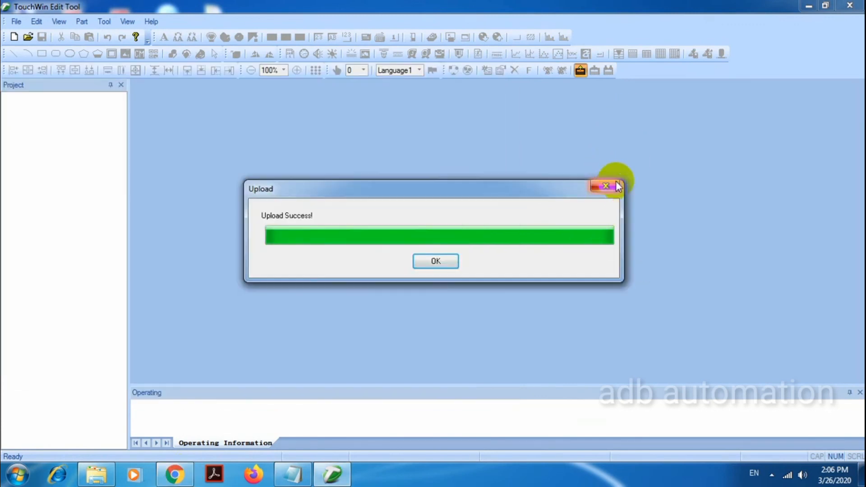
left_click(436, 261)
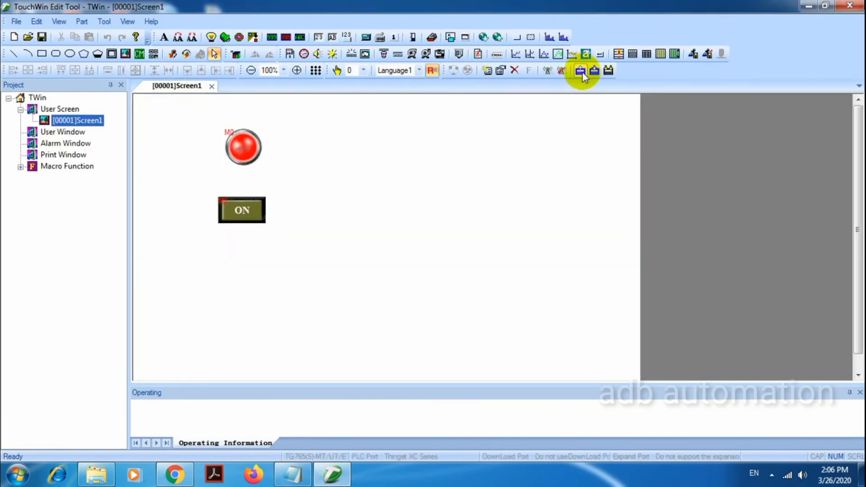
- Repeat the upload from the panel while watching its screen in the camera feed, and close the upload dialog
left_click(581, 70)
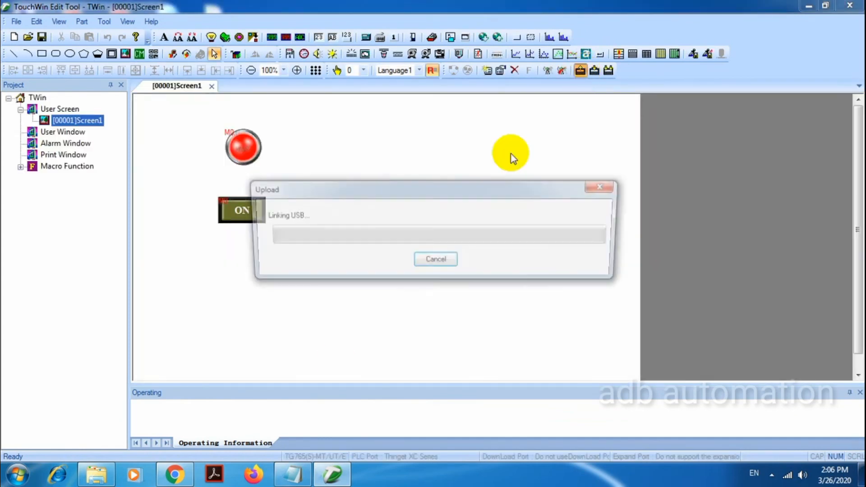
left_click(175, 474)
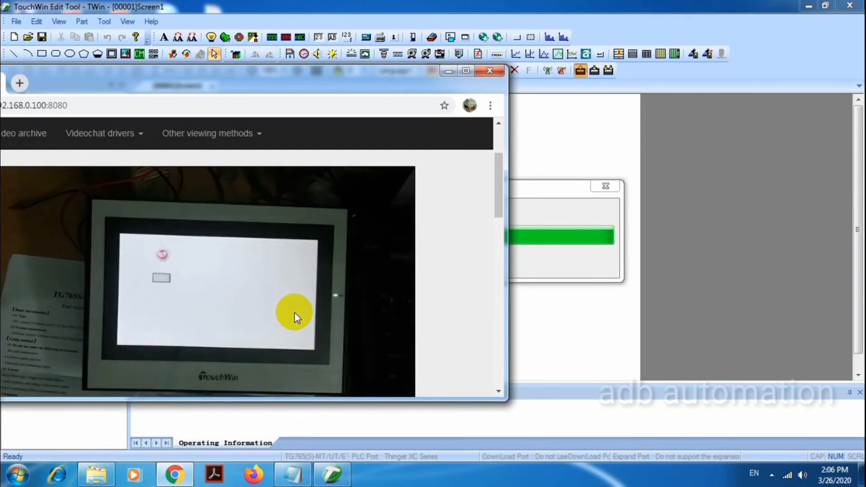
left_click(448, 72)
left_click(433, 259)
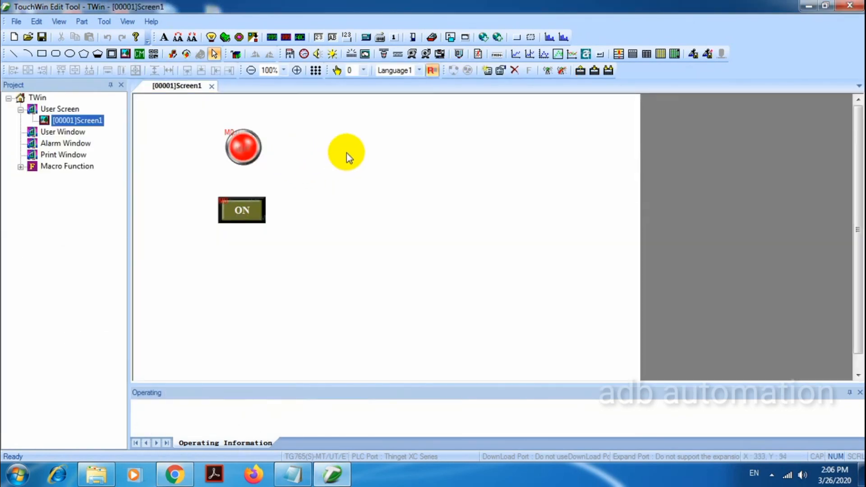